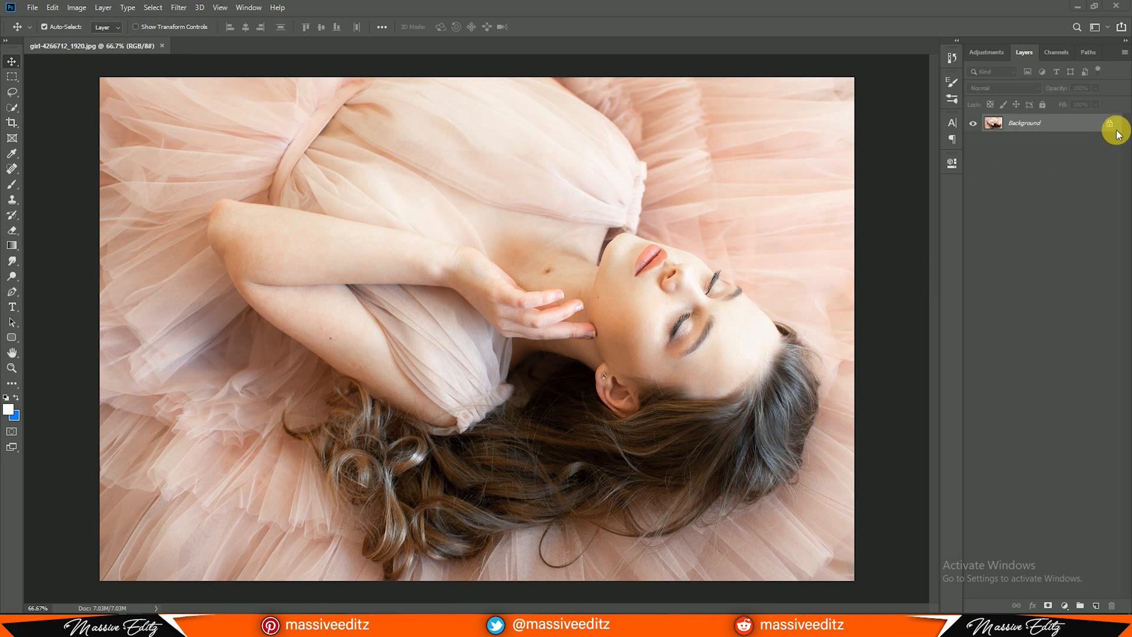
Unlock the Background layer and duplicate it
left_click(1110, 124)
left_click_drag(1119, 127, 1098, 608)
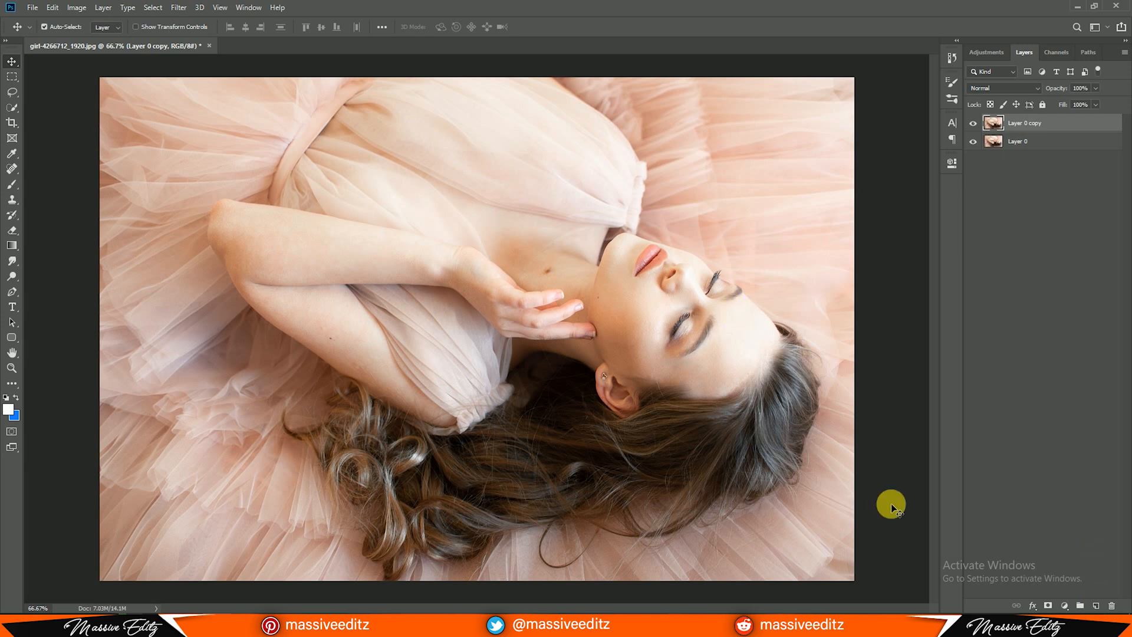
Remove the mole on the woman's chest with the Spot Healing Brush on the duplicate layer
left_click(12, 170)
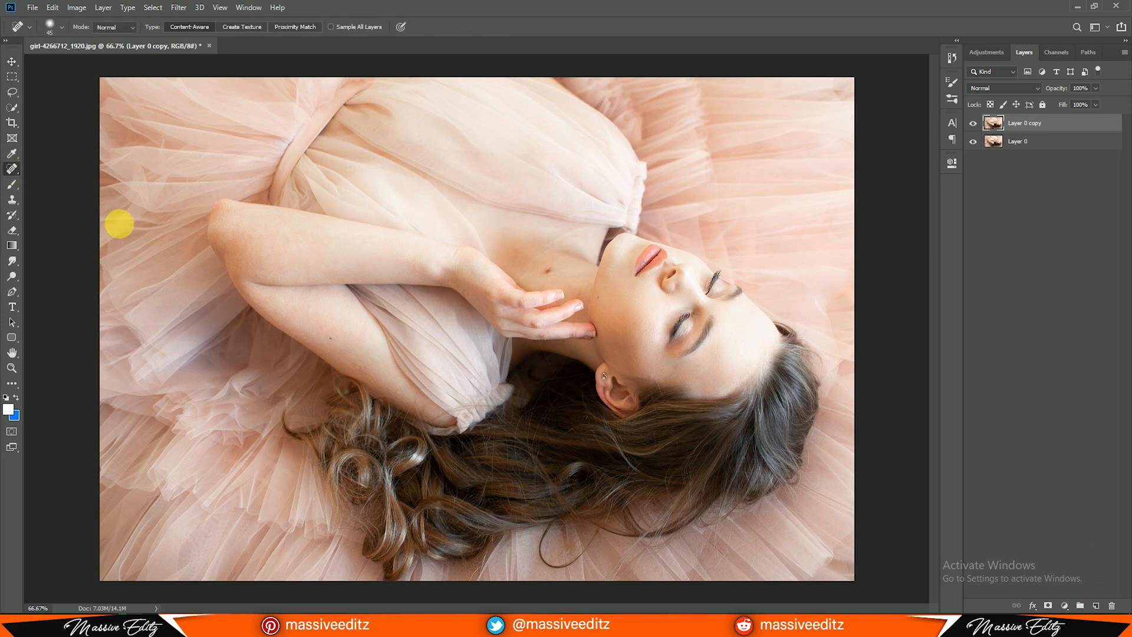
key("ctrl+plus")
key("ctrl+plus")
left_click(688, 154)
left_click(713, 156)
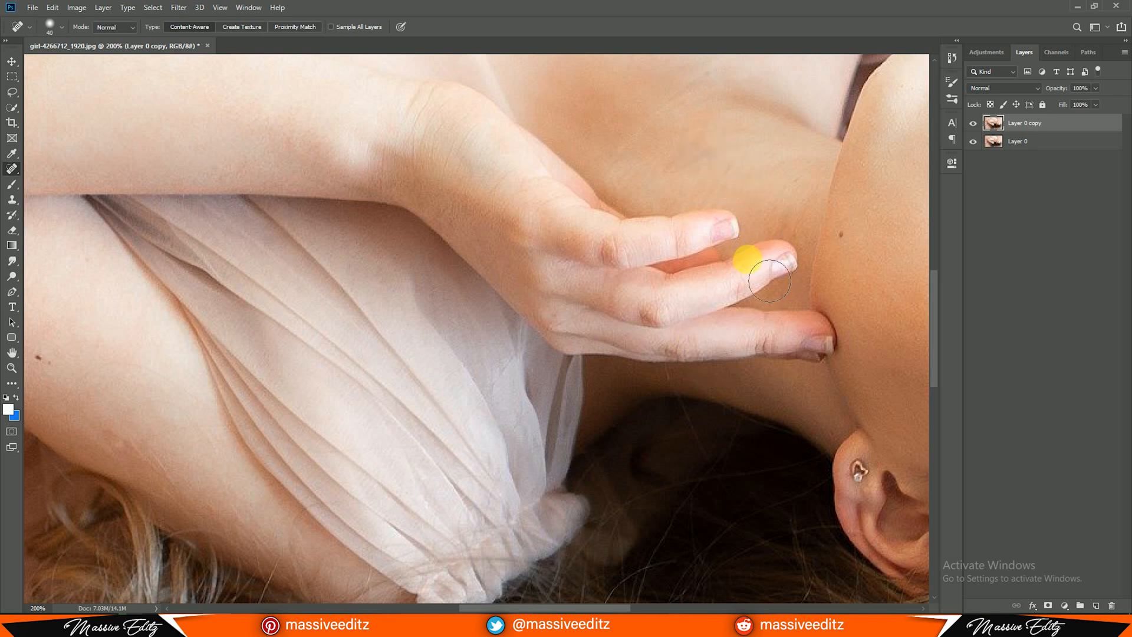
Heal the small moles on the woman's jaw and upper arm using a 25-pixel Spot Healing Brush
key("bracketleft")
key("bracketleft")
key("bracketleft")
left_click(841, 235)
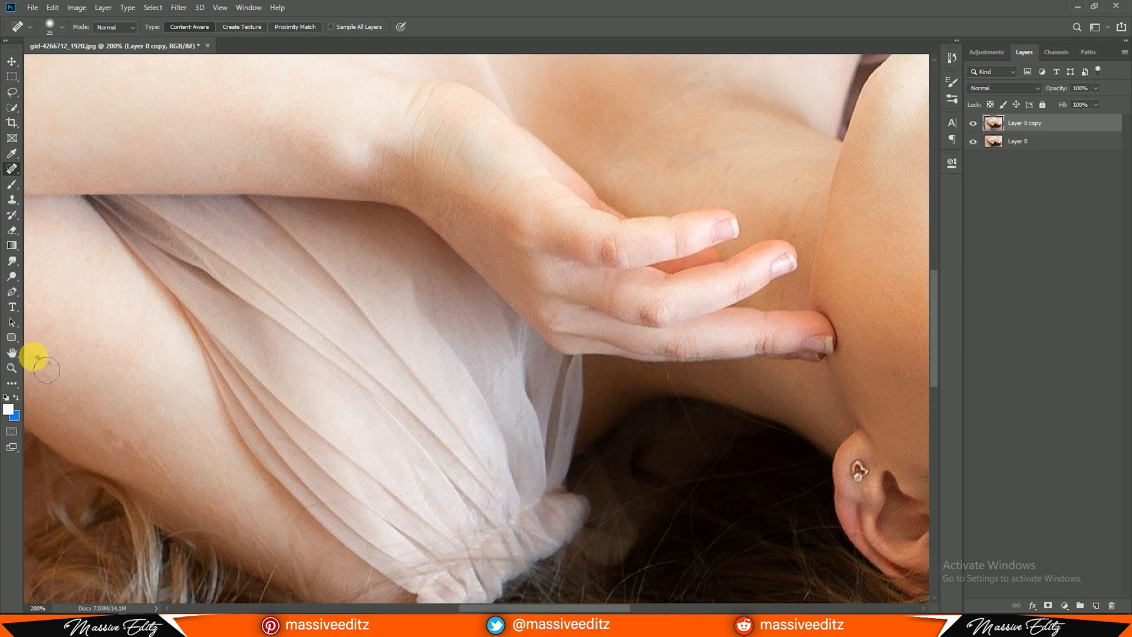
left_click_drag(59, 364, 230, 368)
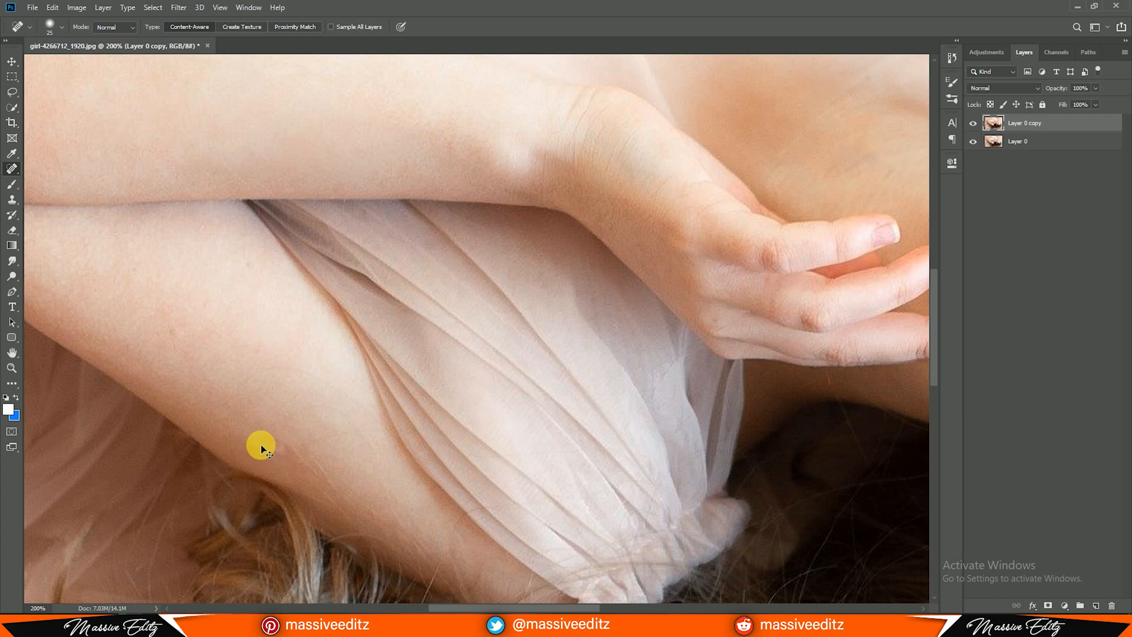
key("ctrl+minus")
key("ctrl+minus")
left_click_drag(550, 262, 254, 322)
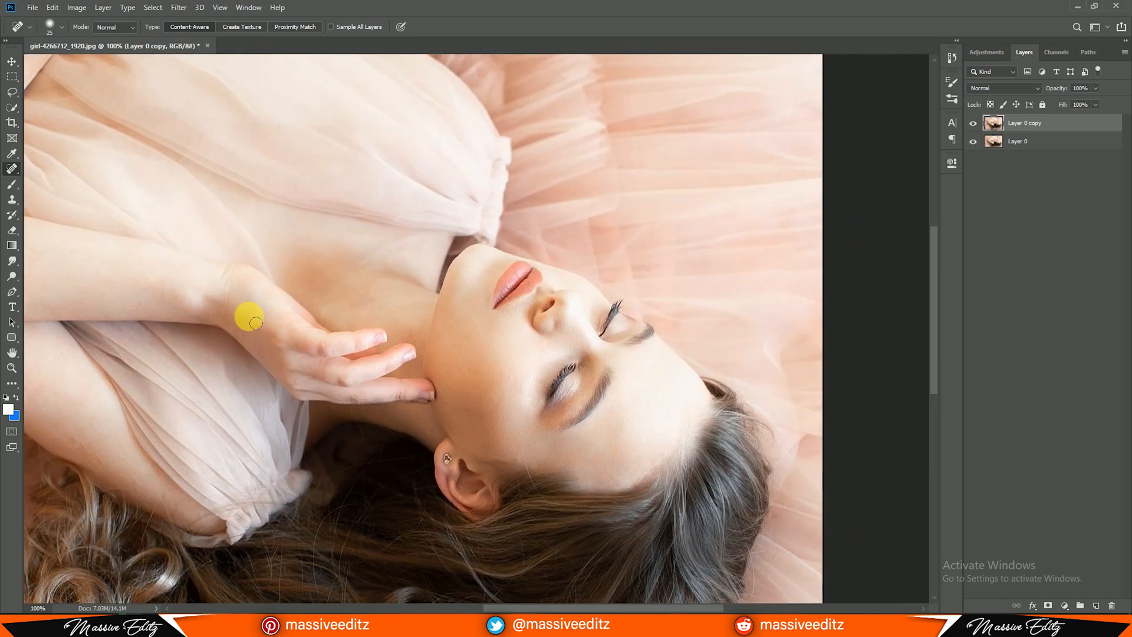
key("ctrl+minus")
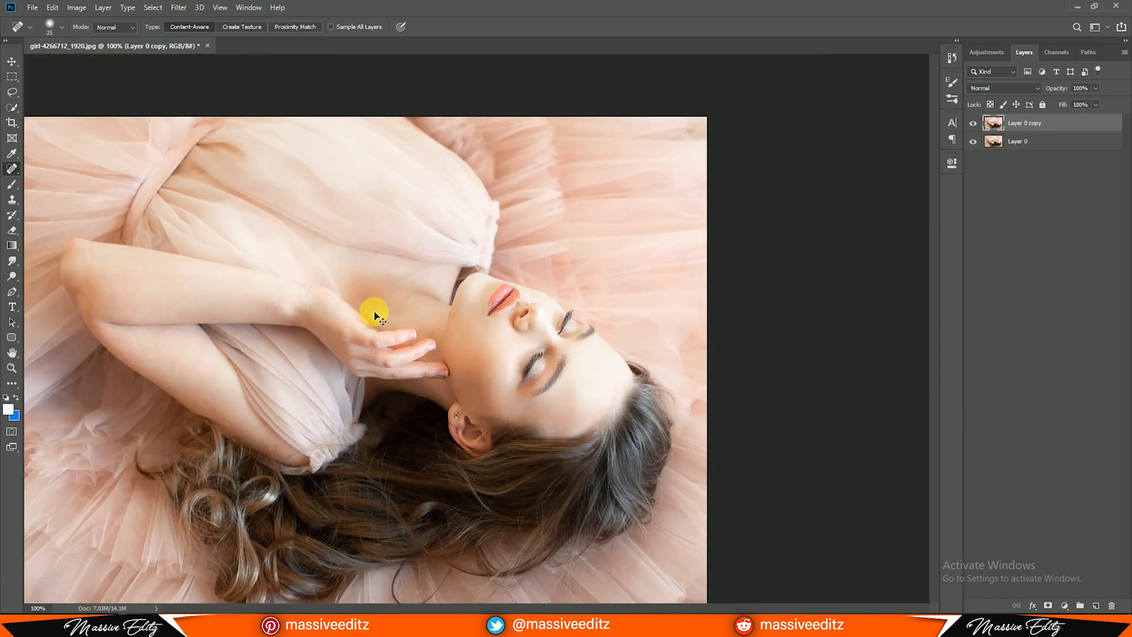
left_click(13, 62)
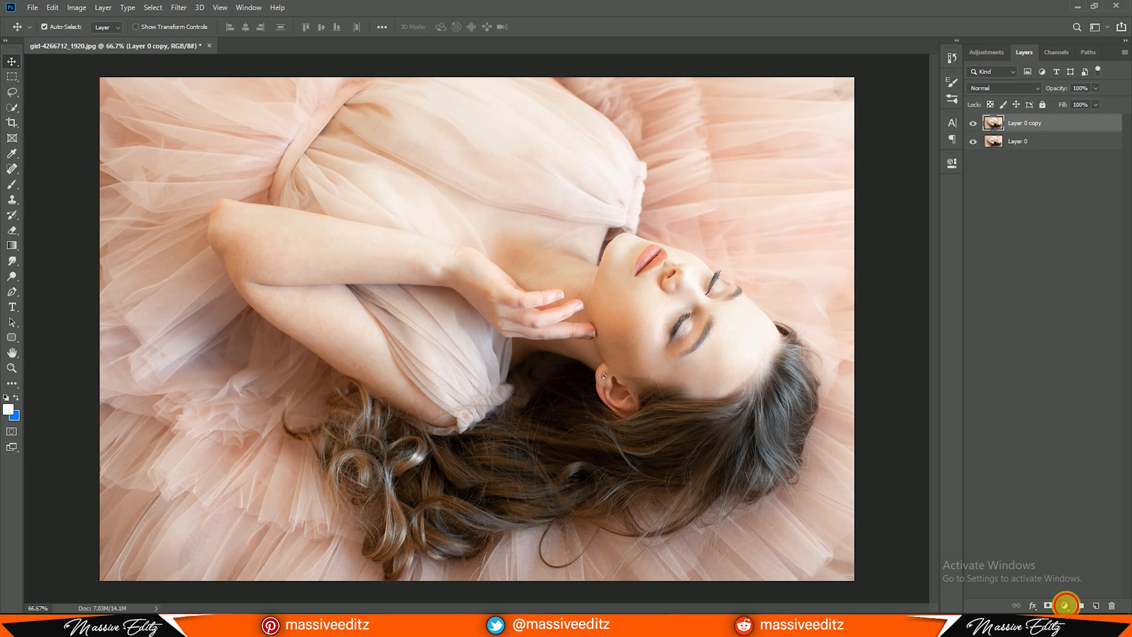
Add a Brightness/Contrast adjustment layer above the retouched copy with Contrast set to -12
left_click(1065, 605)
left_click(1084, 438)
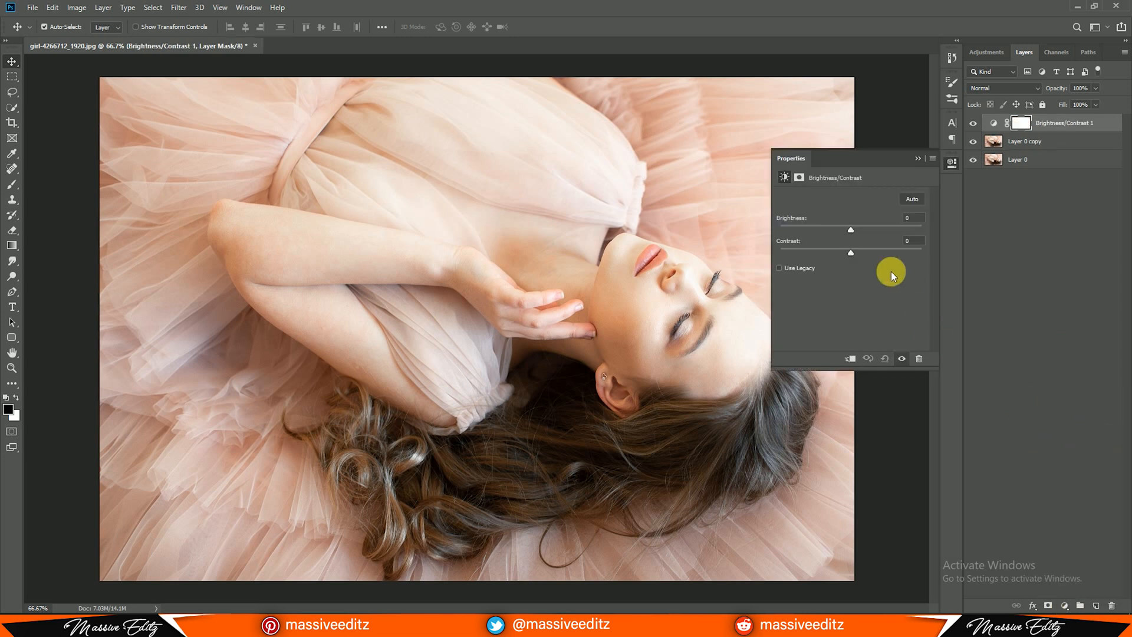
left_click_drag(842, 254, 833, 255)
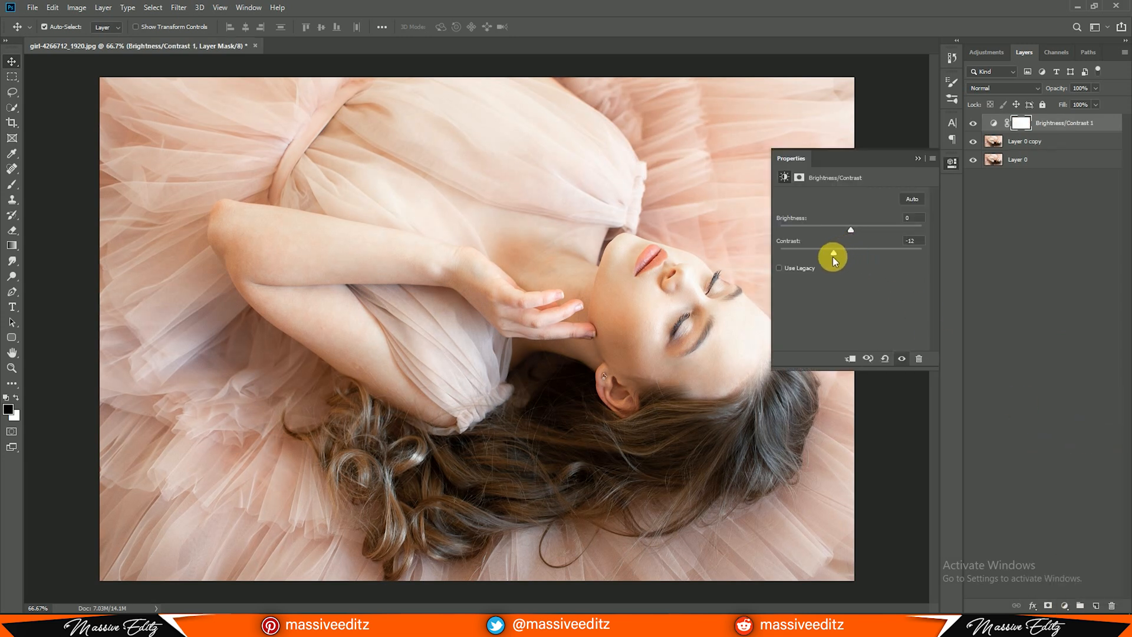
left_click(917, 158)
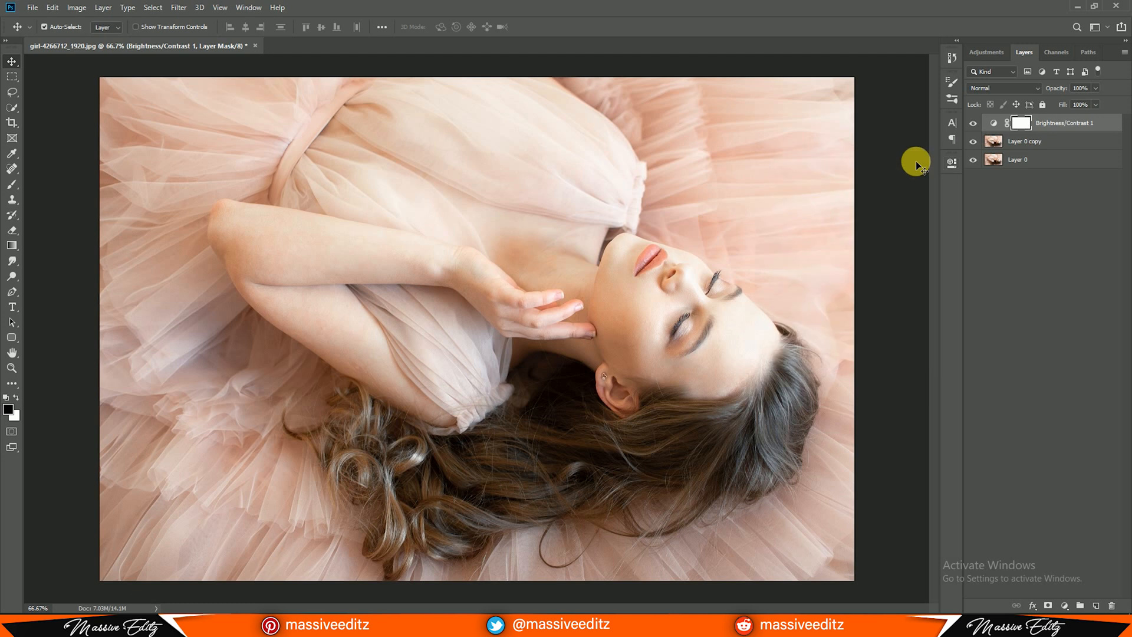
Stamp all visible layers onto a new top layer and open it in the Camera Raw Filter
key("ctrl+alt+shift+e")
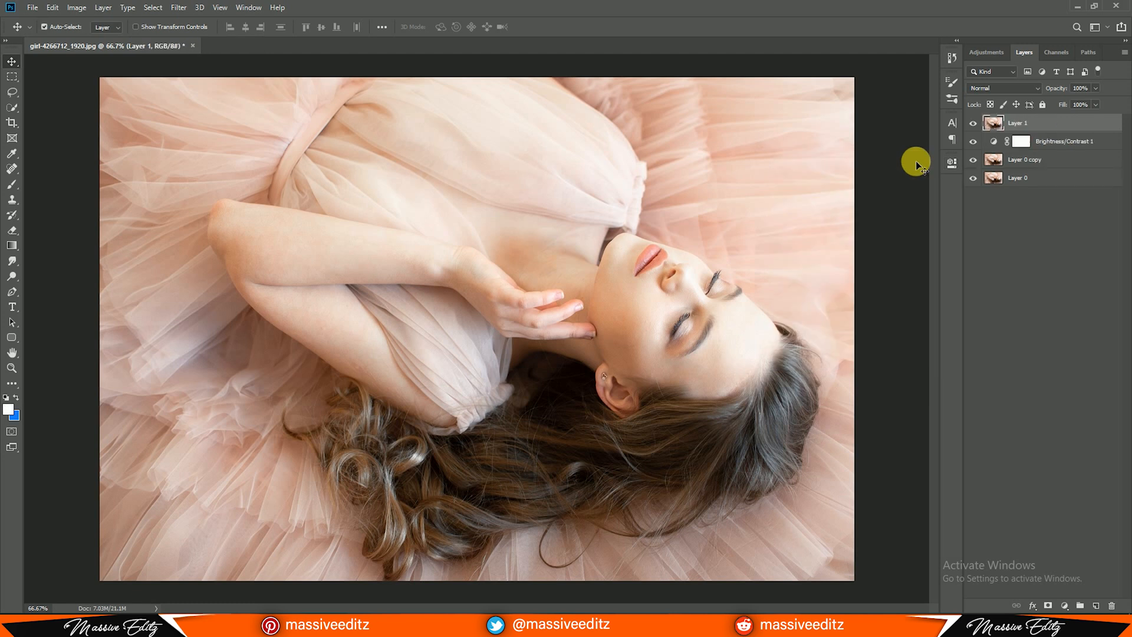
left_click(180, 8)
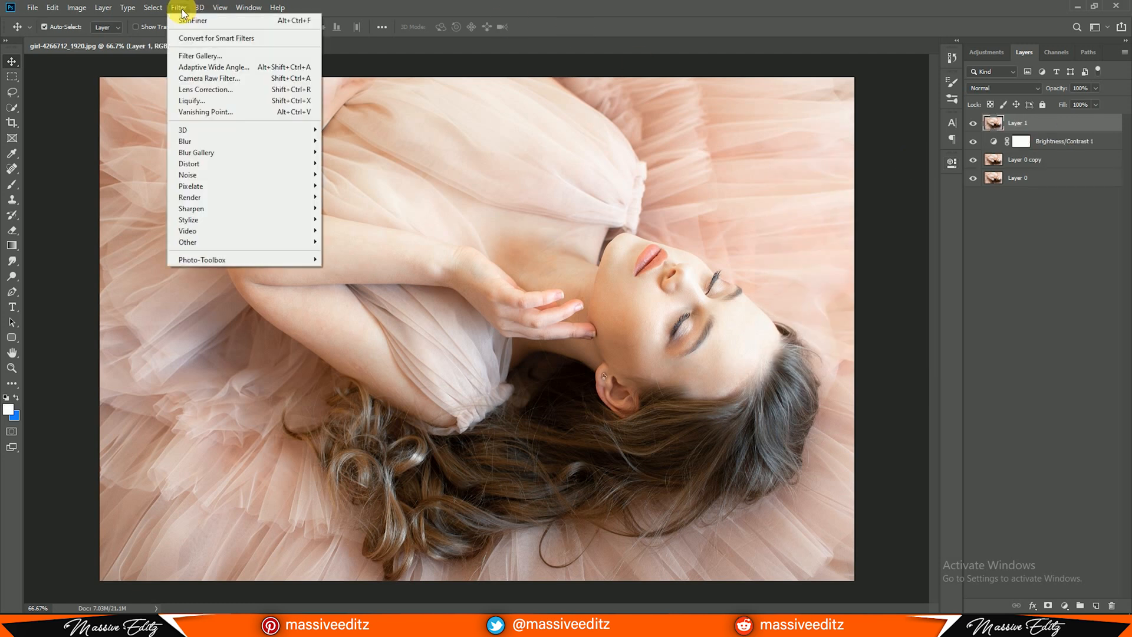
left_click(191, 78)
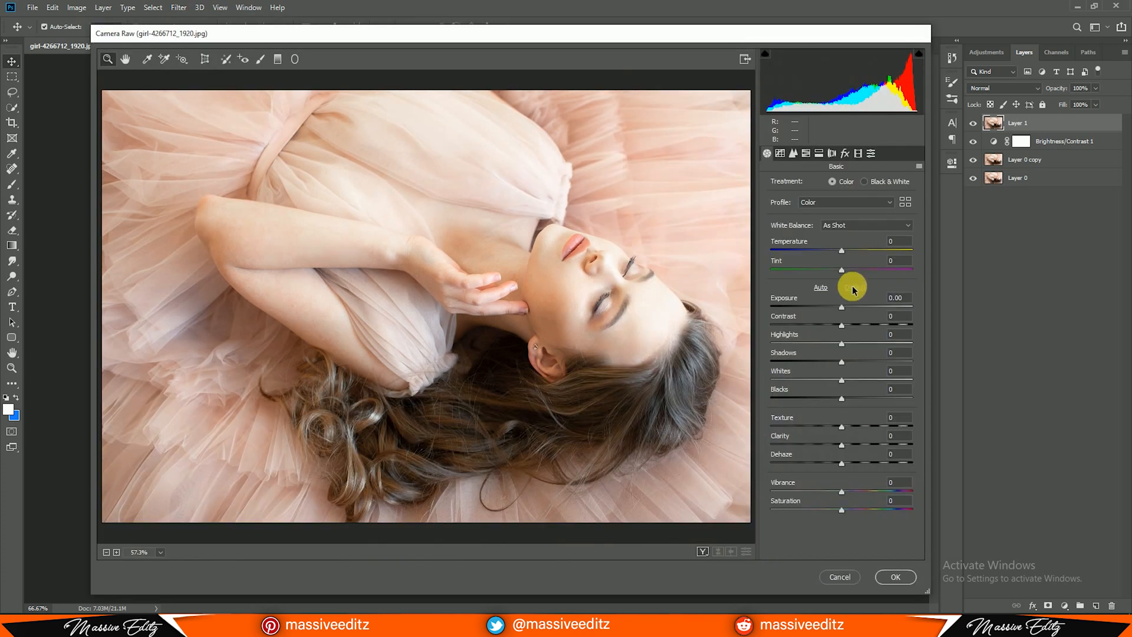
In the basic adjustments, set Temperature +3, Tint -8, Highlights -100, Shadows +83, Whites -1, Blacks -76, Clarity +47 and Vibrance +43
left_click_drag(842, 250, 836, 269)
left_click(843, 309)
left_click_drag(843, 311, 767, 342)
left_click_drag(845, 366, 792, 398)
left_click_drag(841, 444, 876, 444)
left_click_drag(841, 492, 873, 487)
On the RGB point curve, add points at input 65/output 62 and input 190/output 192, and lift the black point
left_click(780, 153)
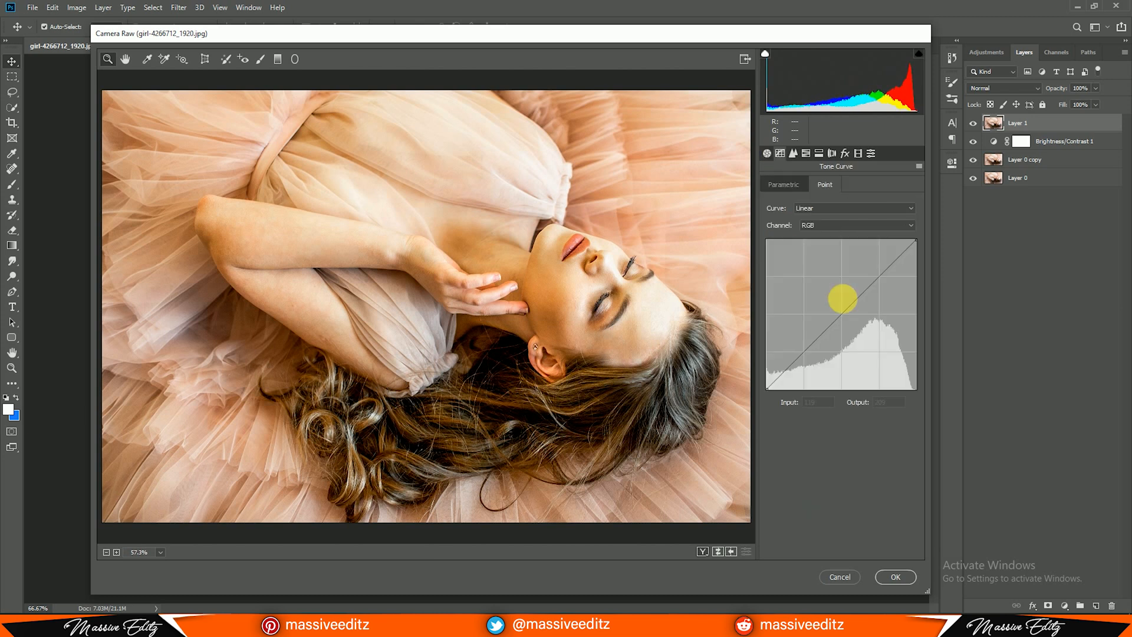
left_click(806, 352)
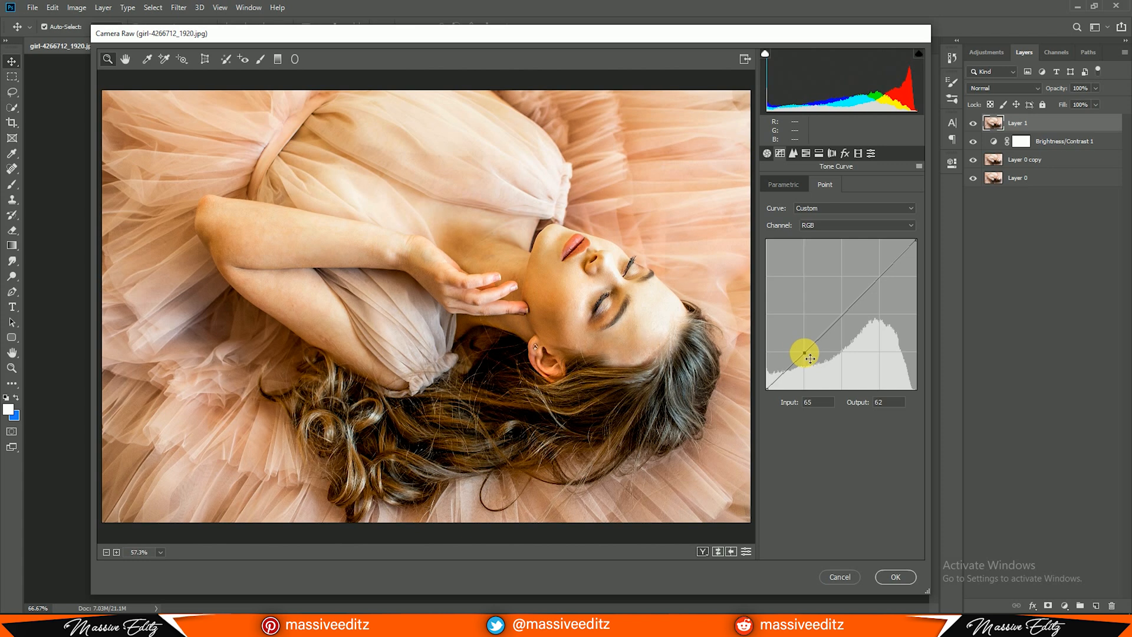
left_click(879, 276)
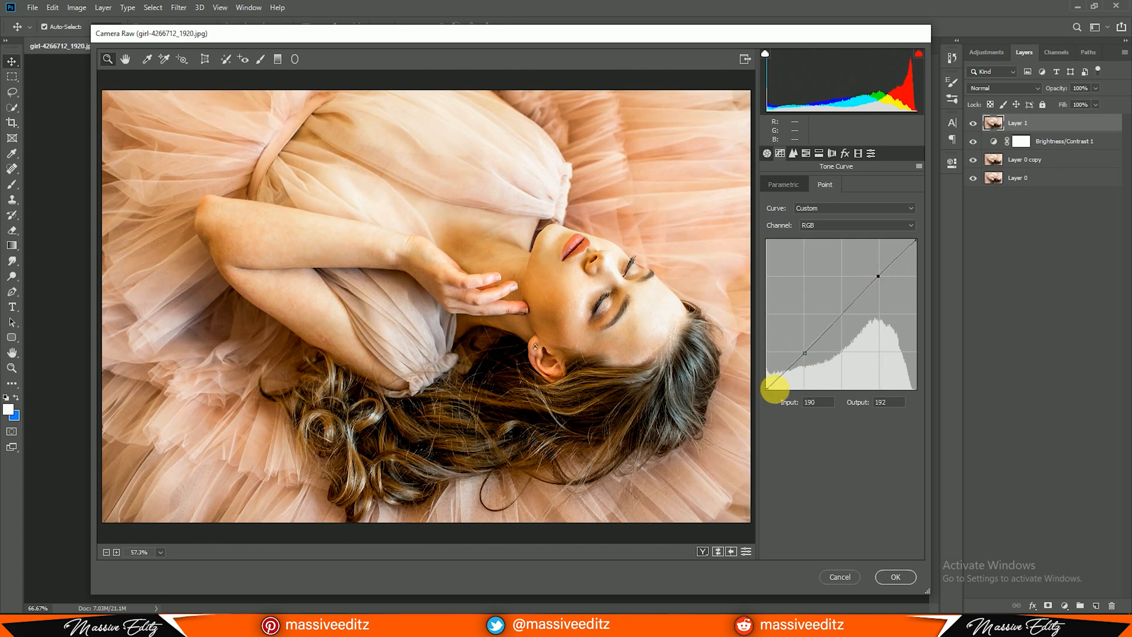
left_click_drag(768, 391, 751, 369)
Raise the Red curve's black point to output 2 and bend the Green curve's midtones to input 136, output 122
left_click(814, 224)
left_click(813, 233)
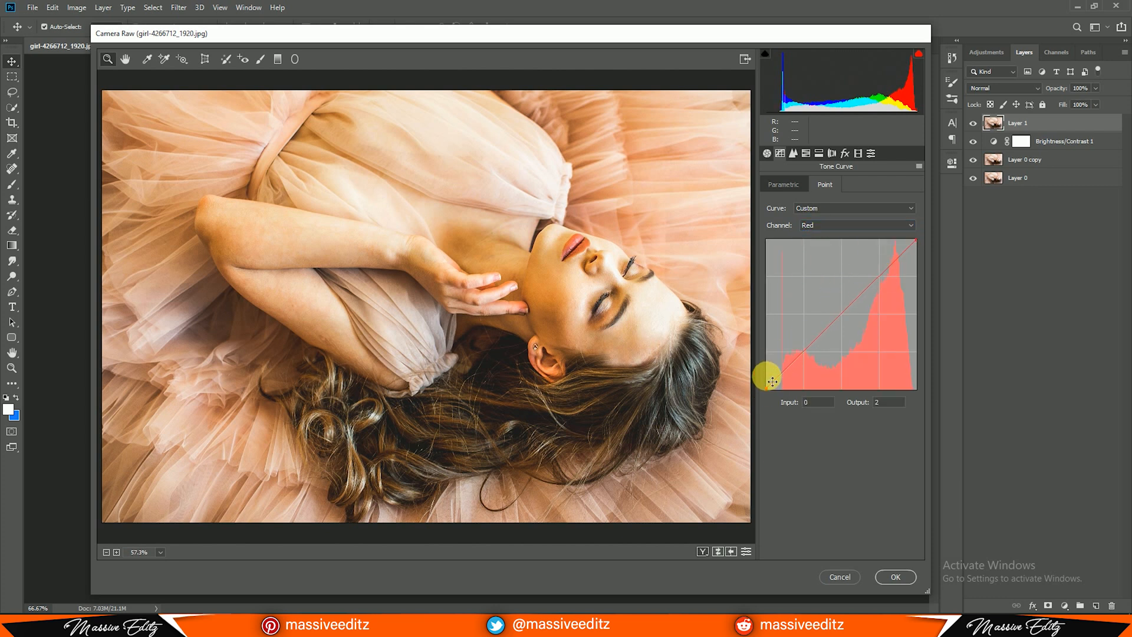
left_click(834, 224)
left_click(833, 243)
left_click_drag(845, 304, 846, 317)
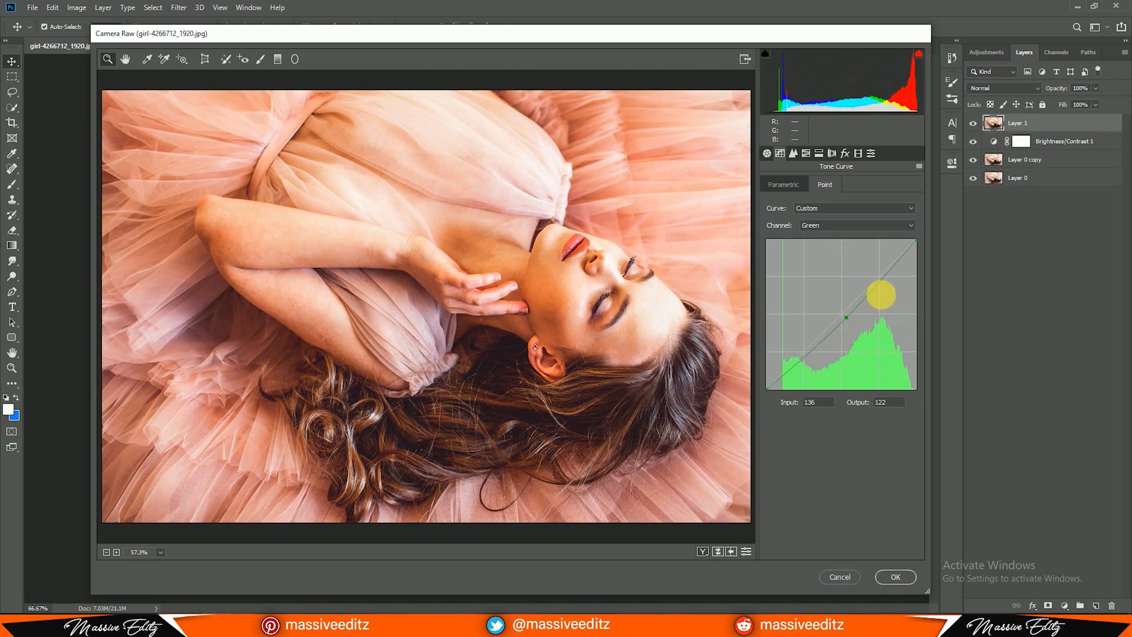
Try to adjust the black point of the Blue tone curve
left_click(833, 223)
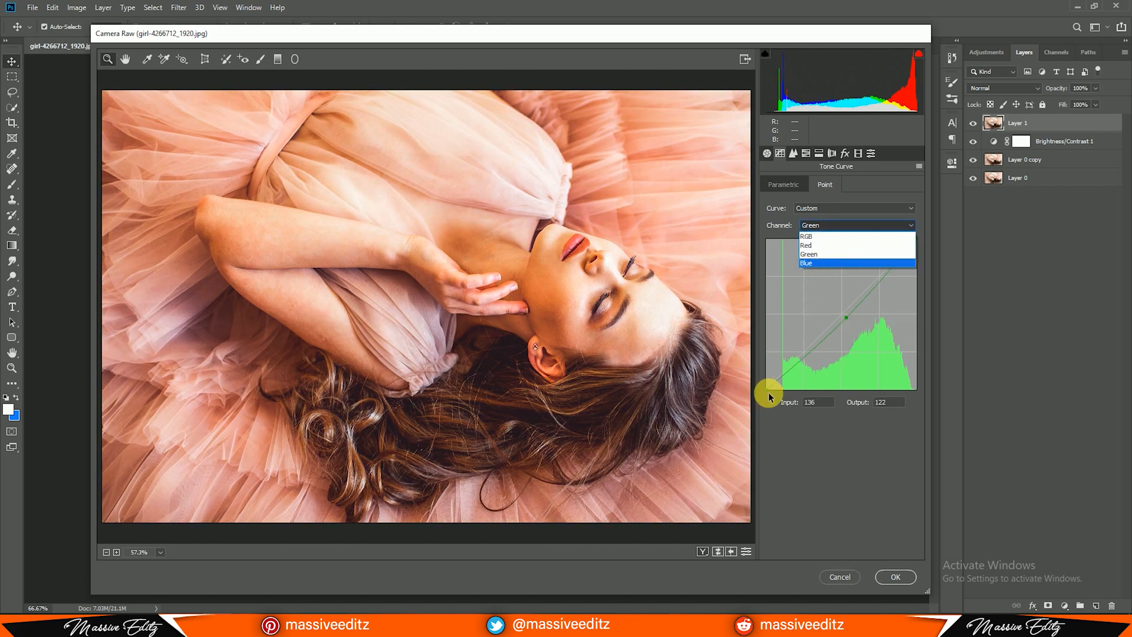
left_click(821, 263)
left_click_drag(769, 388, 778, 396)
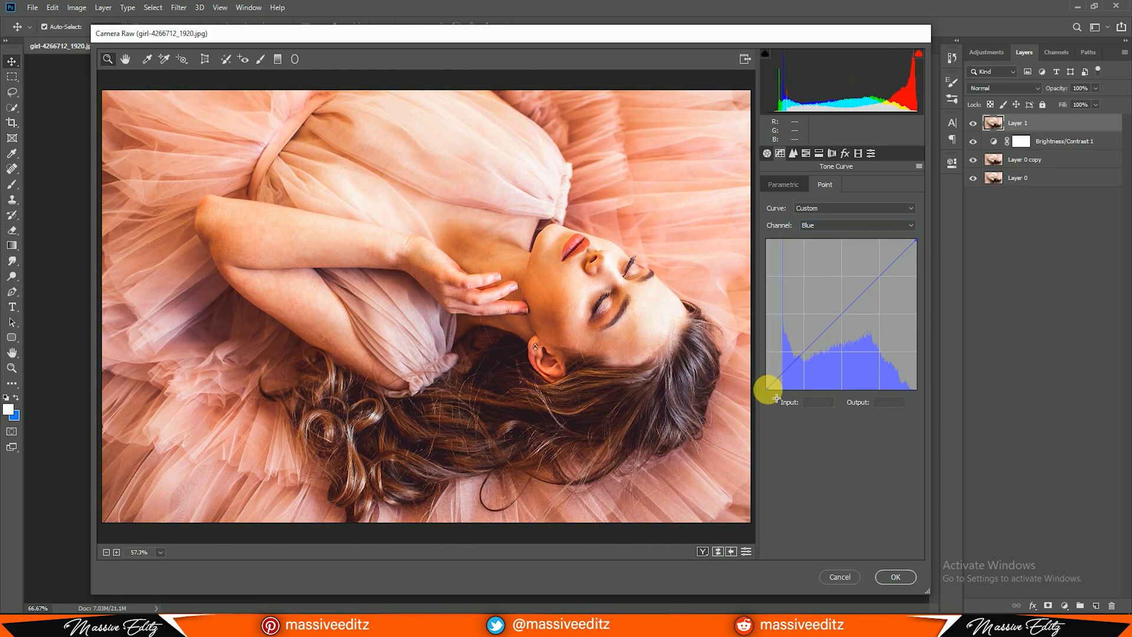
Set the sharpening Amount to 29 and the noise reduction Luminance to 44
left_click(793, 153)
left_click_drag(772, 201, 799, 202)
left_click_drag(772, 299, 834, 299)
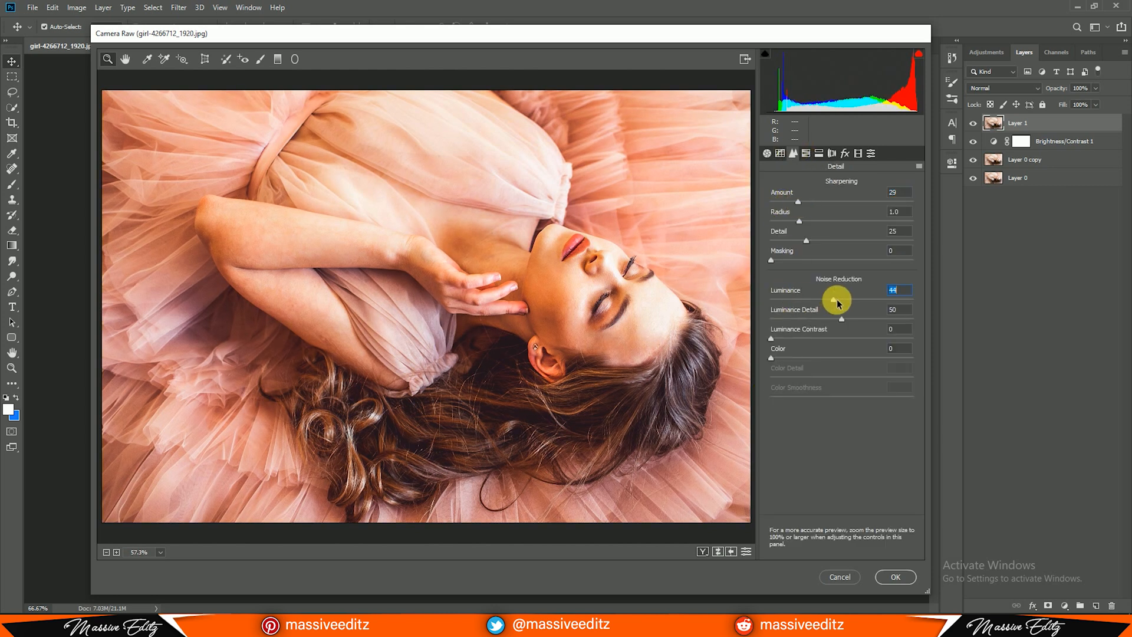
In the HSL saturation adjustments, set Reds to +31, Oranges to -46 and Yellows to -100
left_click(806, 153)
left_click(815, 184)
left_click_drag(841, 225, 863, 228)
left_click(842, 248)
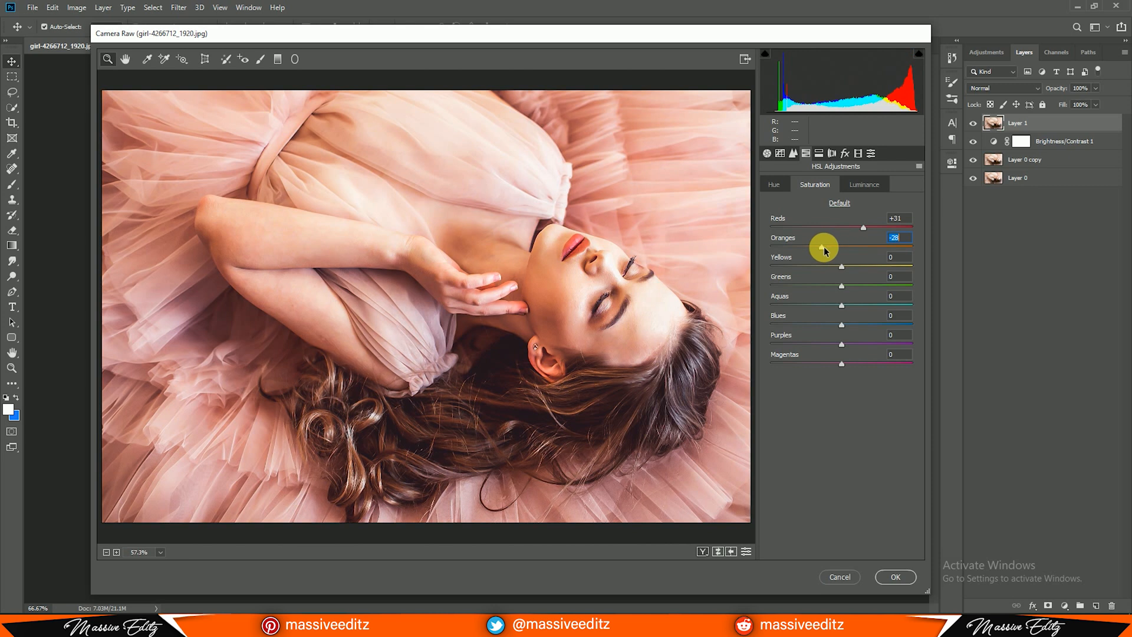
left_click_drag(825, 250, 713, 268)
Strongly reduce the saturation of Greens, Aquas and Blues, and slightly raise that of Magentas
left_click_drag(841, 286, 778, 289)
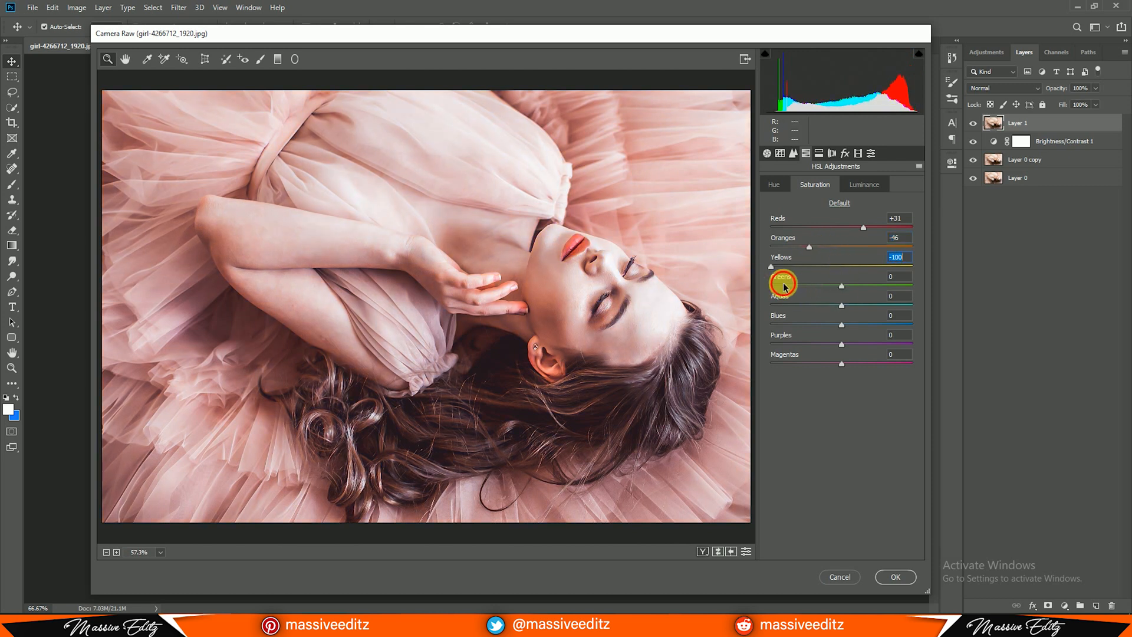
left_click_drag(841, 305, 747, 306)
left_click_drag(842, 324, 720, 324)
left_click_drag(841, 364, 860, 366)
left_click(858, 186)
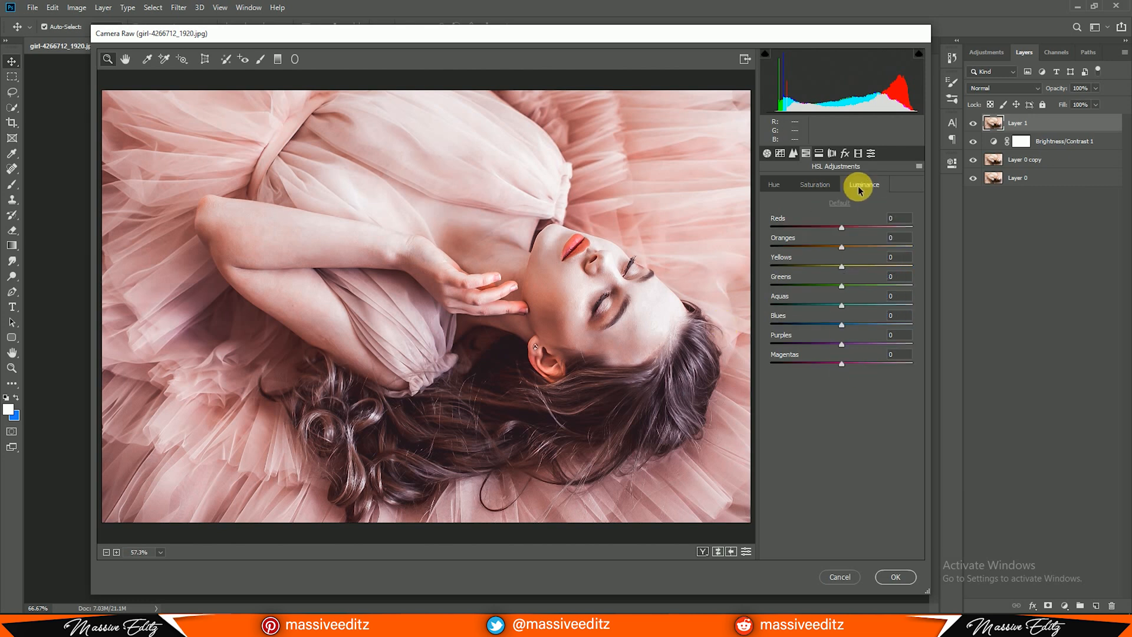
Split-tone the highlights with Hue 71 and Saturation 11, and give the shadows a blue tint
left_click(821, 156)
left_click_drag(771, 202, 786, 222)
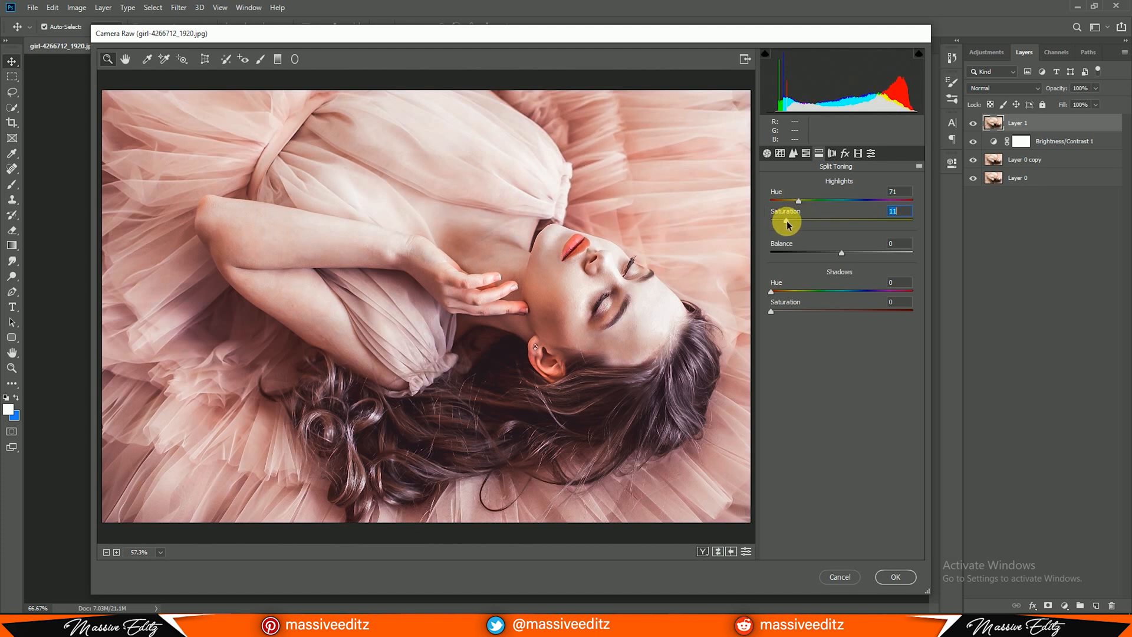
left_click_drag(772, 292, 862, 291)
left_click_drag(771, 310, 826, 306)
Add a post-crop vignette with Amount -23 and Roundness +45
left_click(832, 153)
left_click(845, 153)
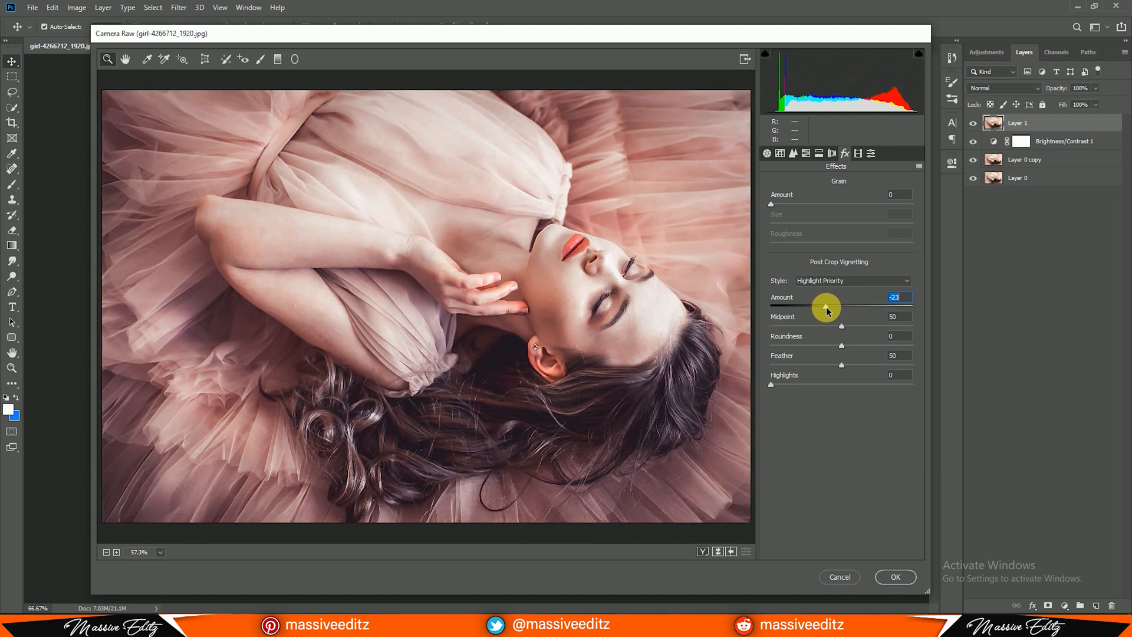
left_click_drag(843, 348, 875, 345)
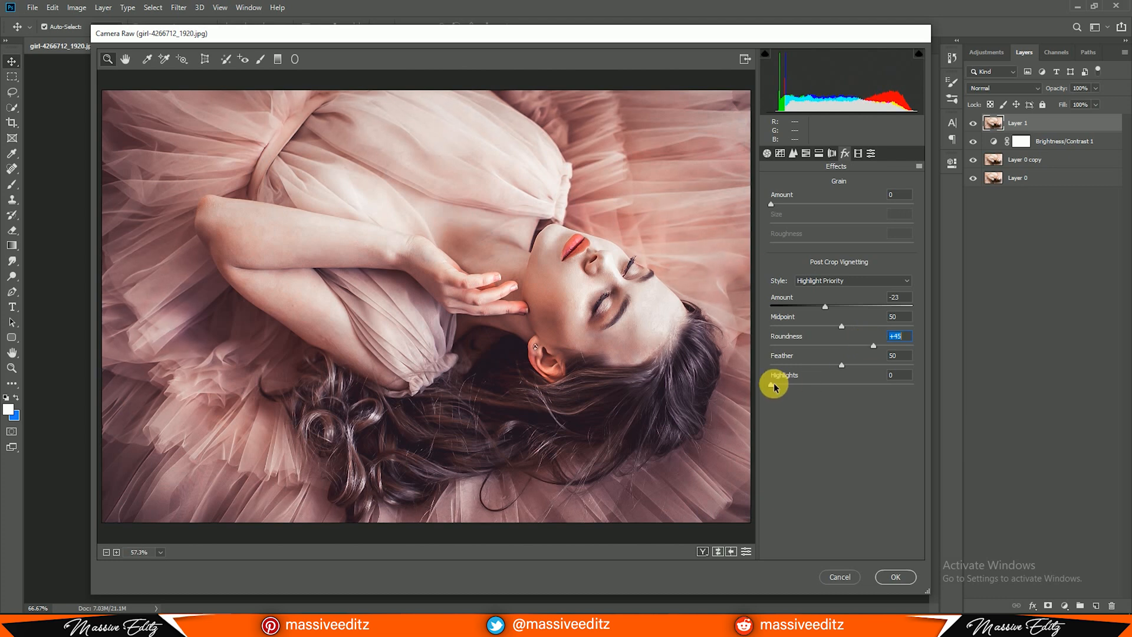
Calibrate the primaries: Red Hue +36 and Saturation -48, Green Hue +53 and Saturation +61, Blue Hue -24 and Saturation +100
left_click(858, 153)
left_click_drag(842, 265, 890, 320)
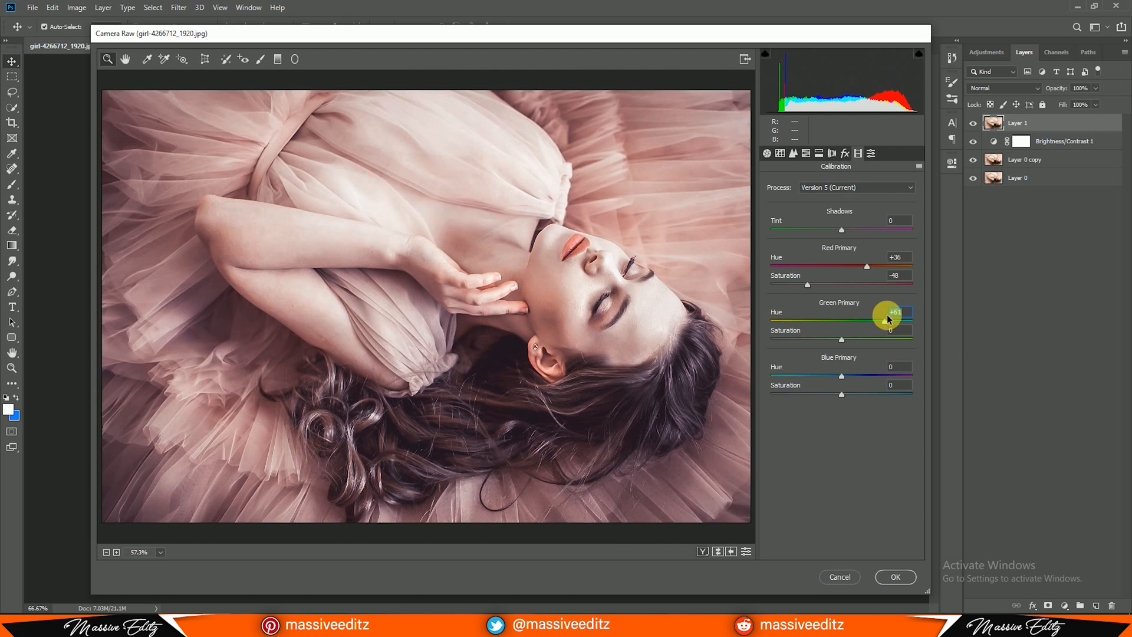
left_click_drag(844, 341, 884, 341)
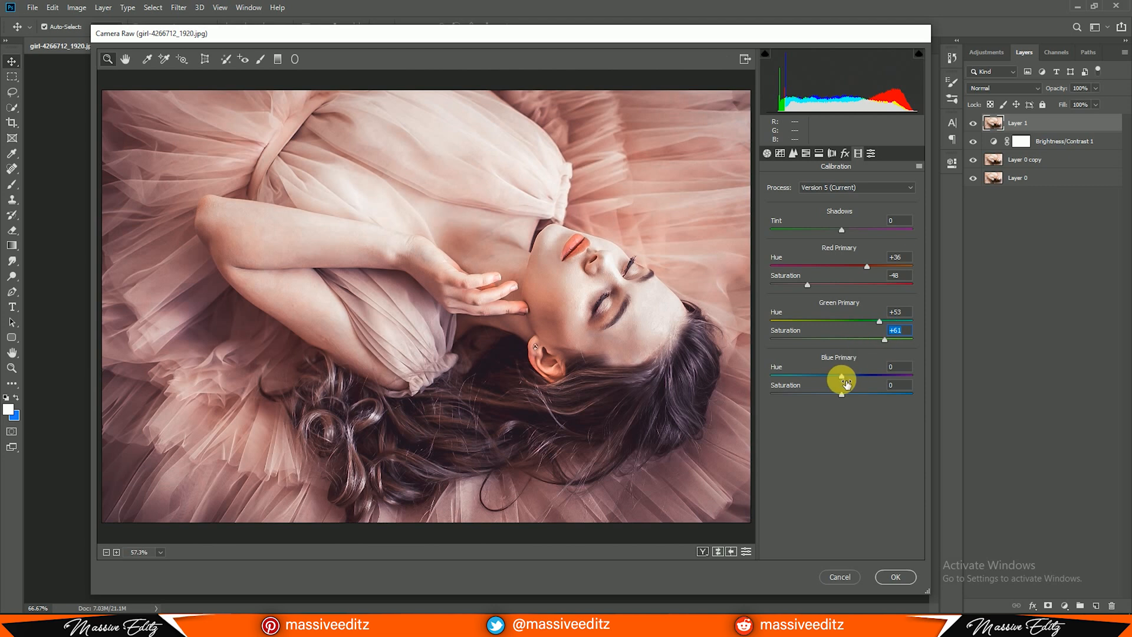
left_click_drag(842, 378, 965, 388)
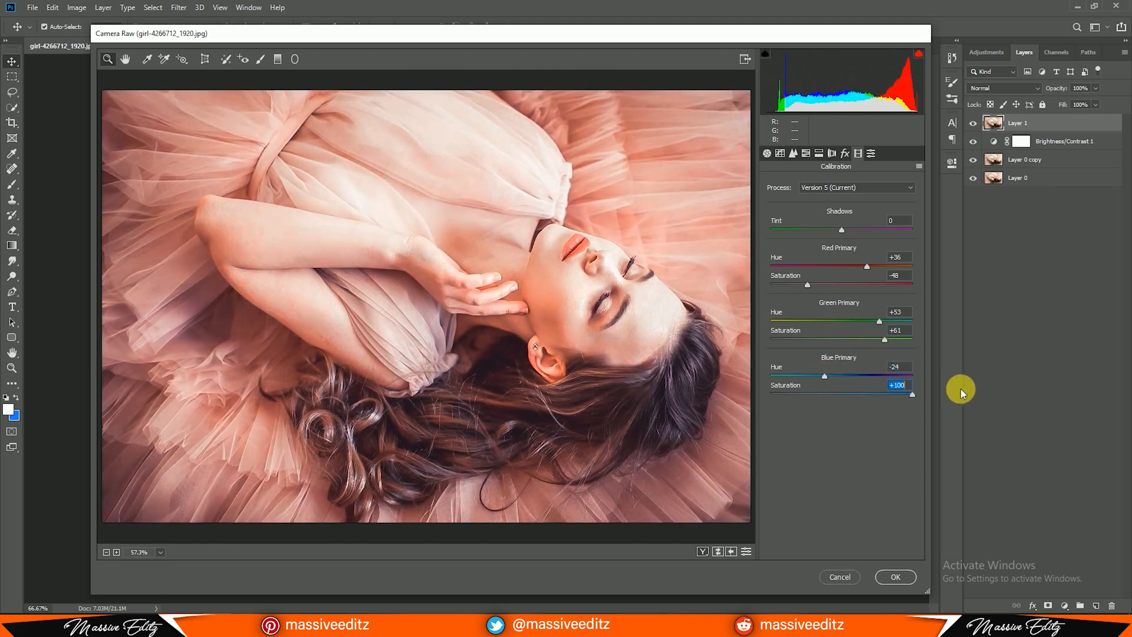
Fine-tune Contrast to +23 and Exposure to -0.05 in the basic adjustments, and apply the Camera Raw Filter
left_click(767, 154)
left_click_drag(854, 324, 842, 310)
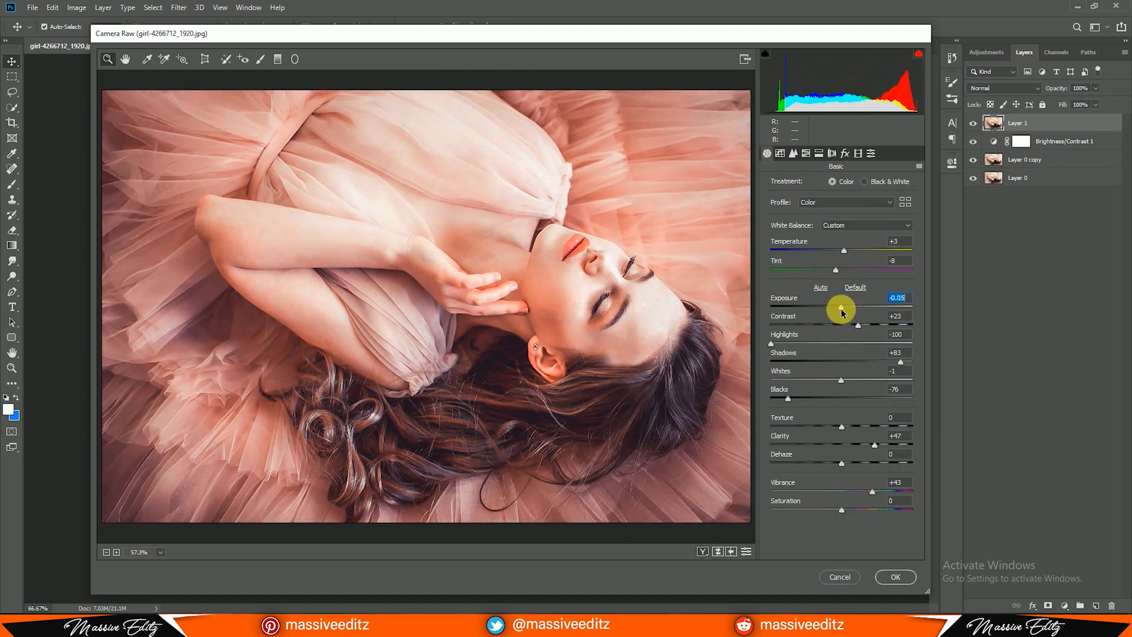
left_click(892, 576)
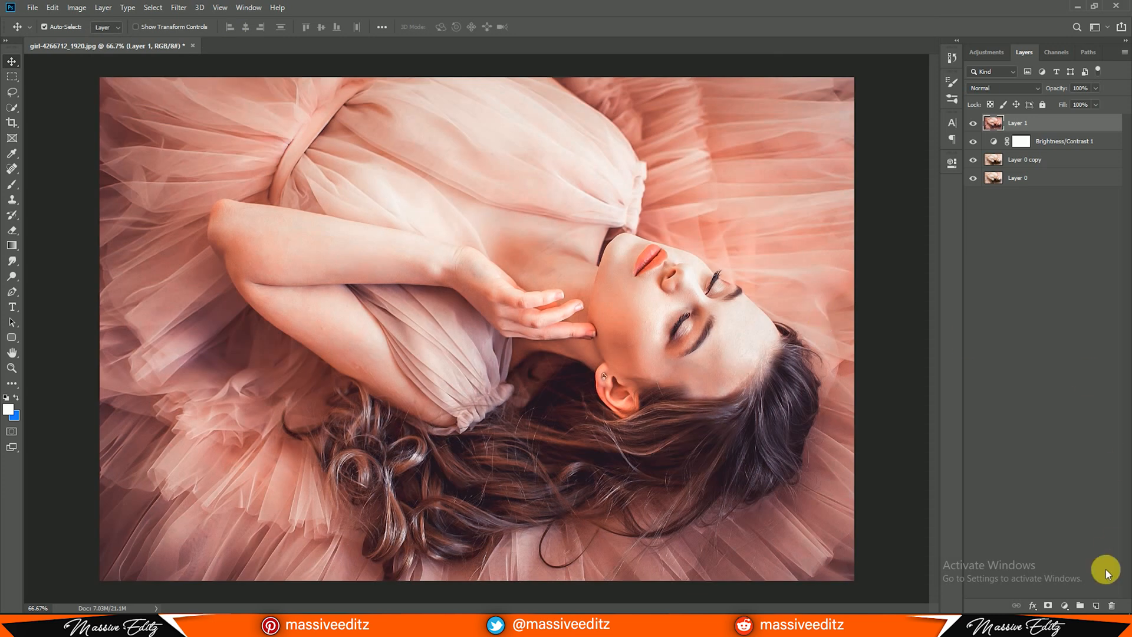
Smooth the skin on the top layer with the SkinFiner filter, setting the smoothing Balance to -12
left_click(182, 8)
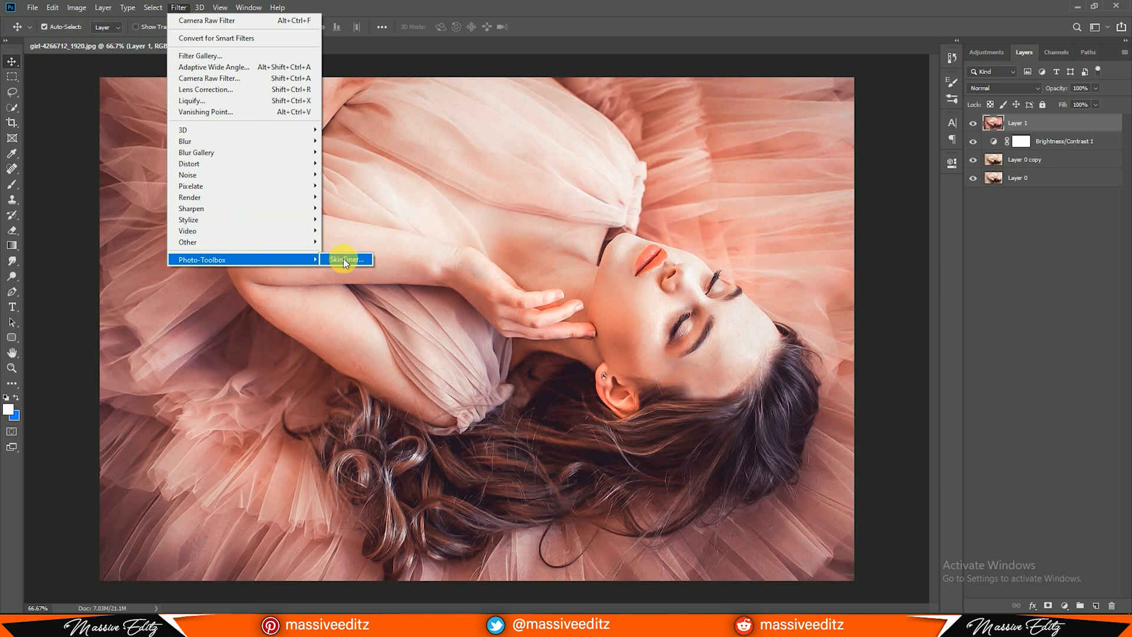
left_click(343, 258)
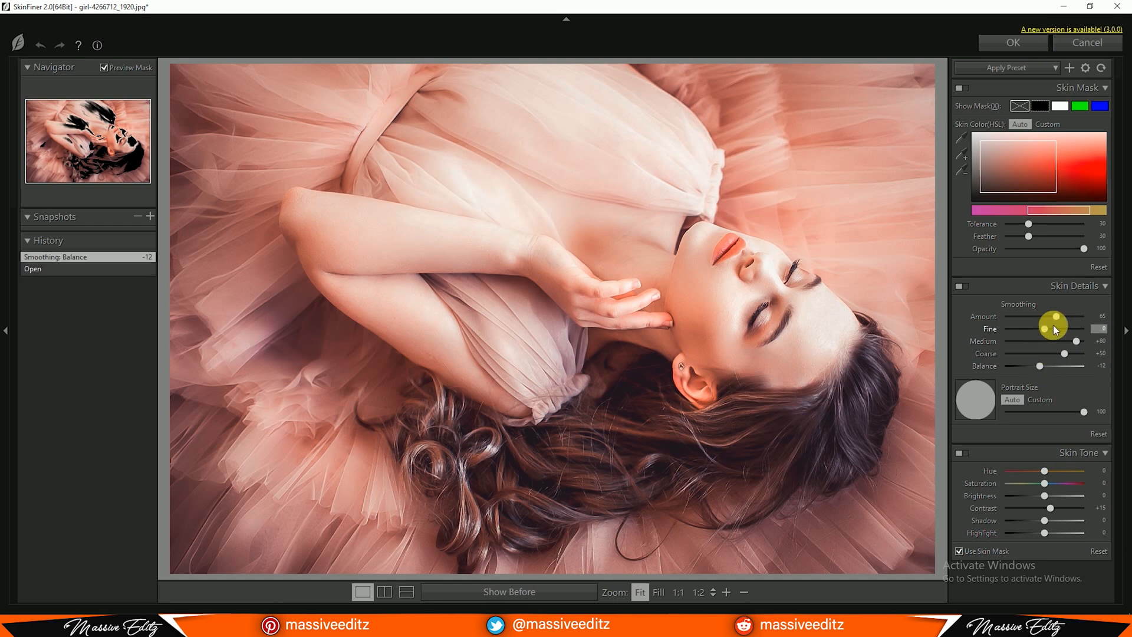
left_click(1012, 42)
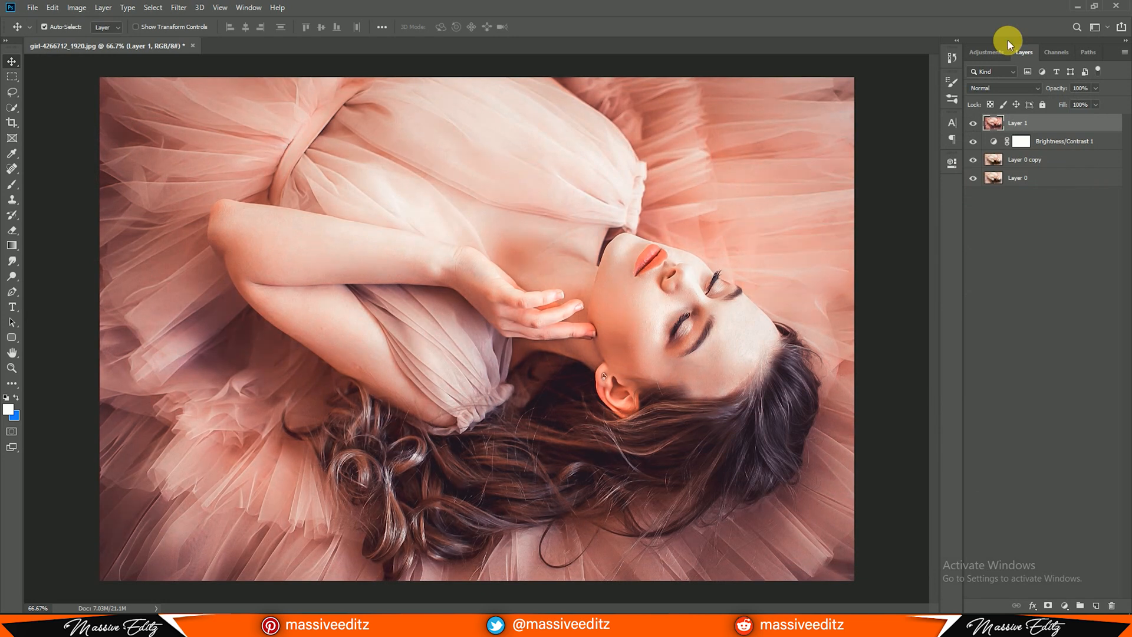
Add a Hue/Saturation adjustment layer with Hue -9 and Saturation +2, and stamp all visible layers into a new top layer
left_click(1065, 606)
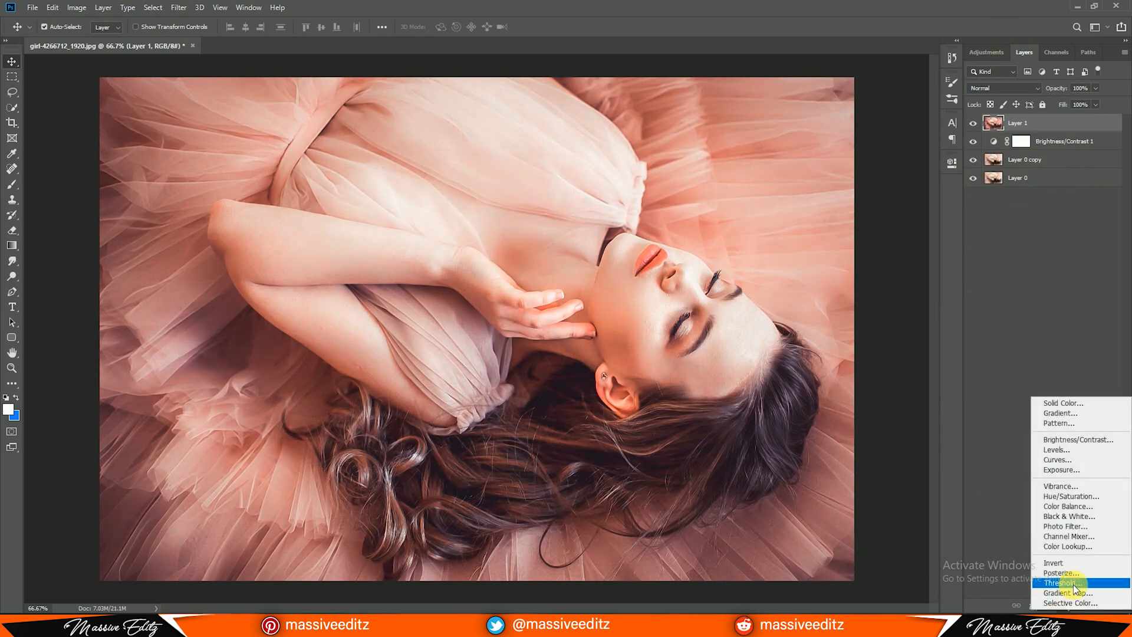
left_click(1088, 501)
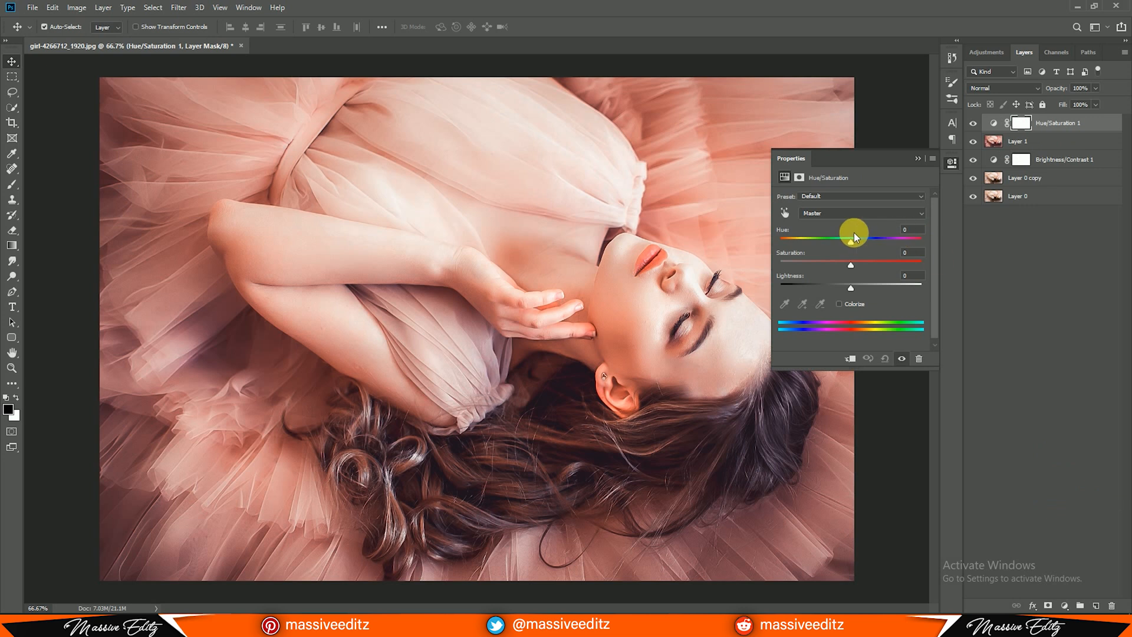
left_click_drag(851, 243, 843, 265)
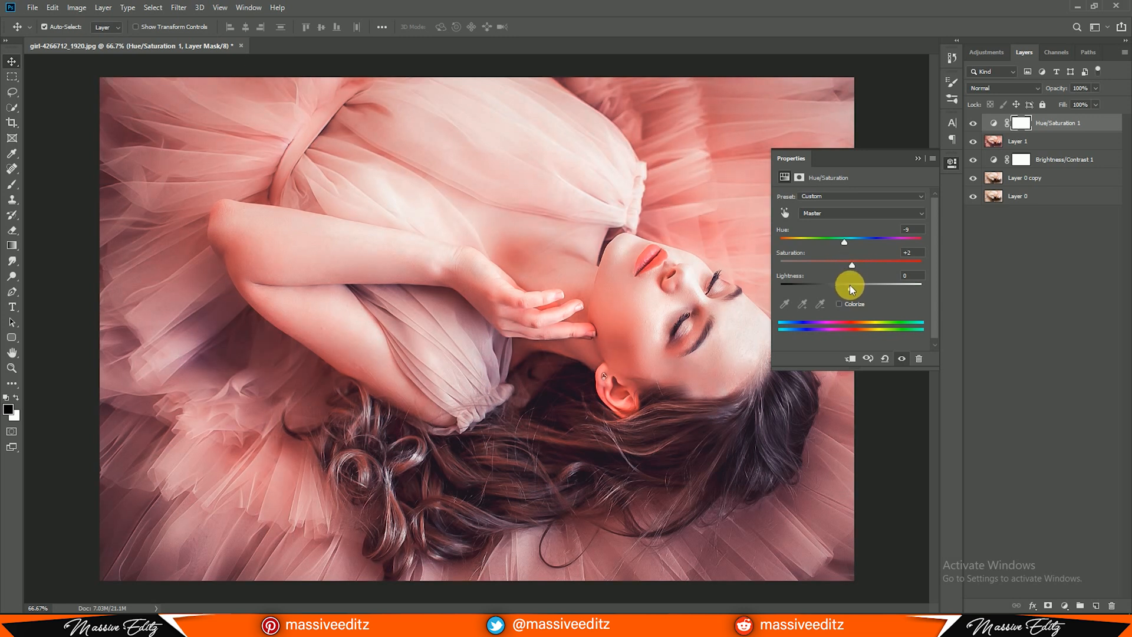
left_click_drag(851, 286, 850, 286)
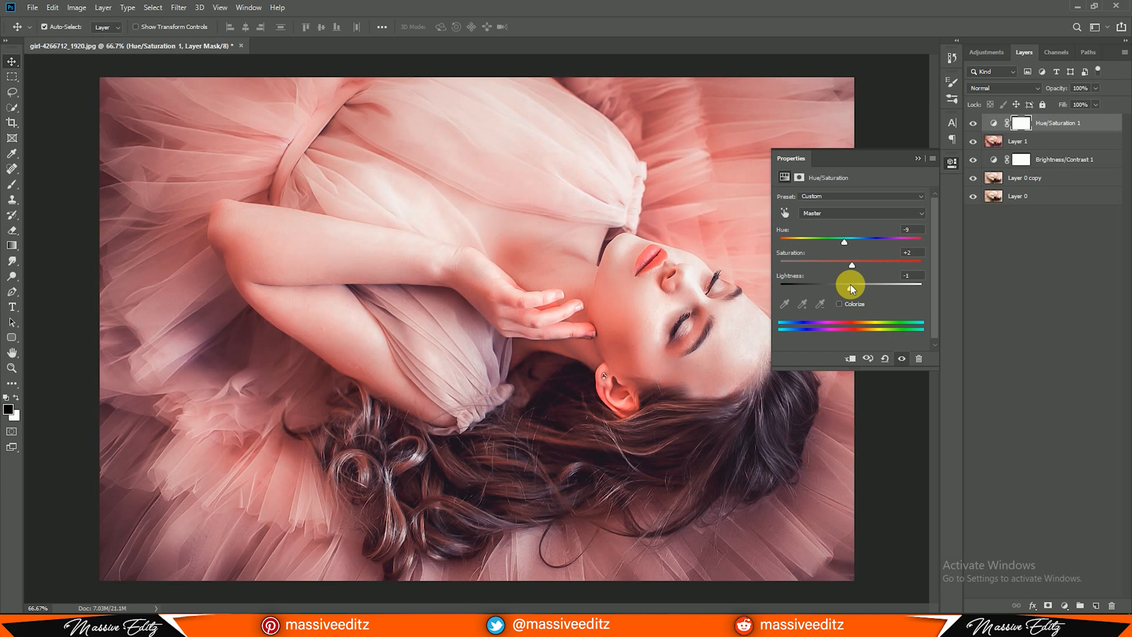
left_click(917, 158)
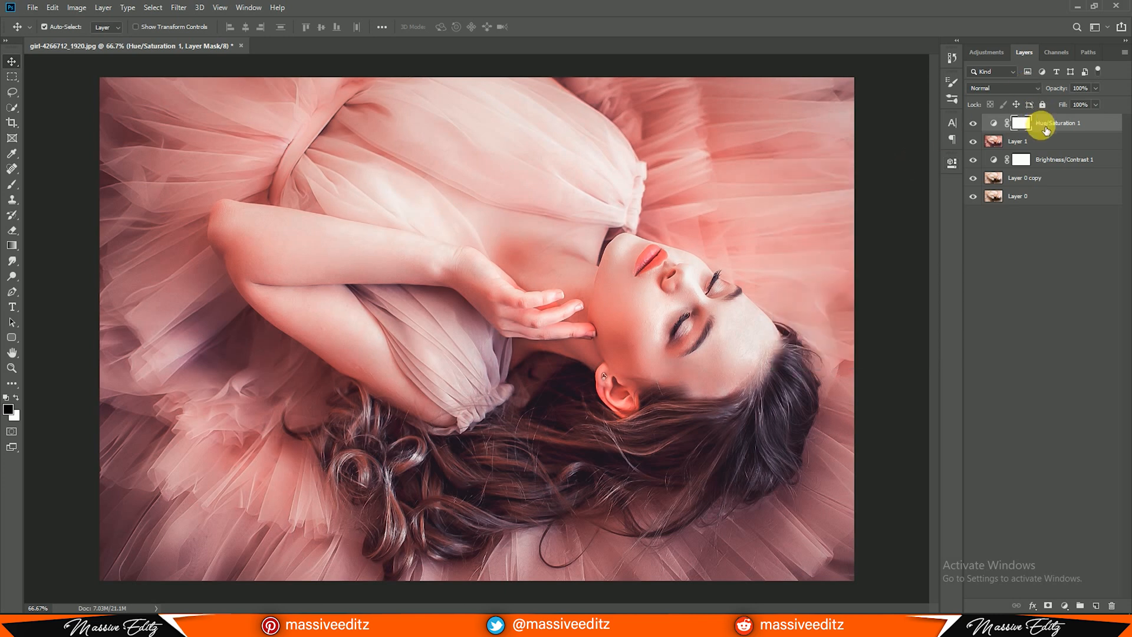
key("ctrl+shift+alt+e")
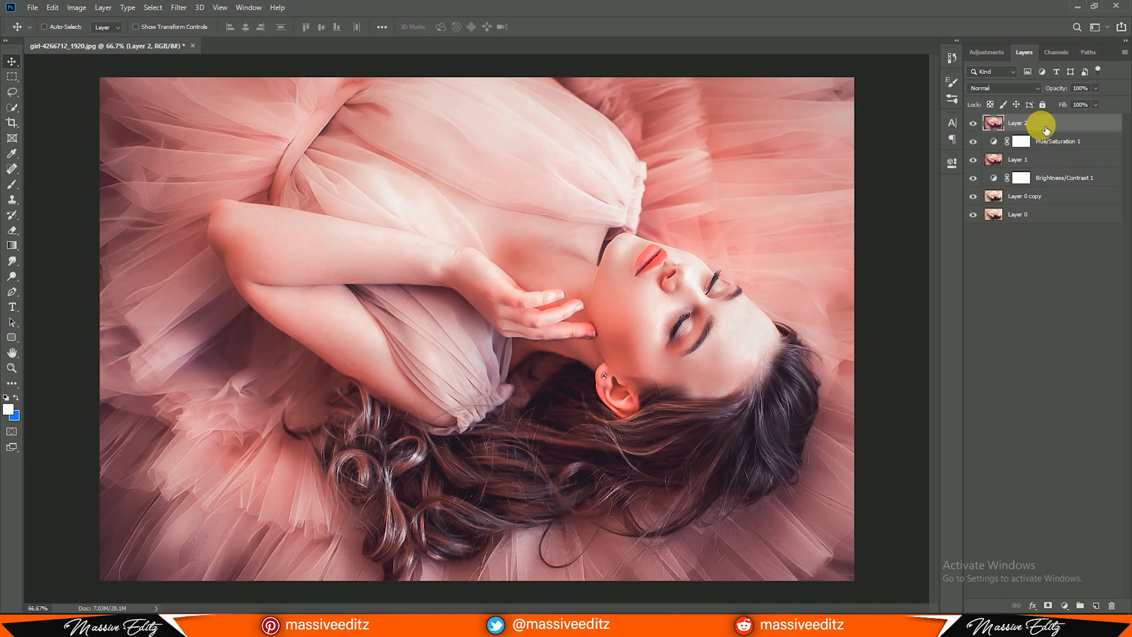
Hide every layer above the original Layer 0, including the stamped layer, to compare the edit with the unedited photo
left_click(974, 146)
left_click(975, 160)
left_click(975, 179)
left_click(974, 197)
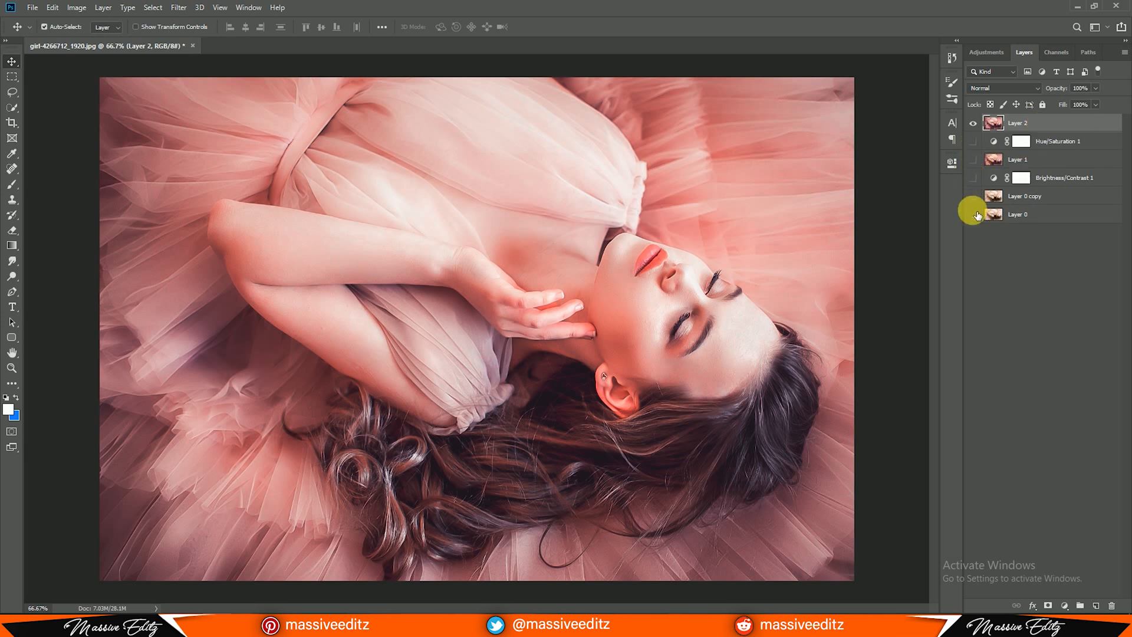
left_click(974, 124)
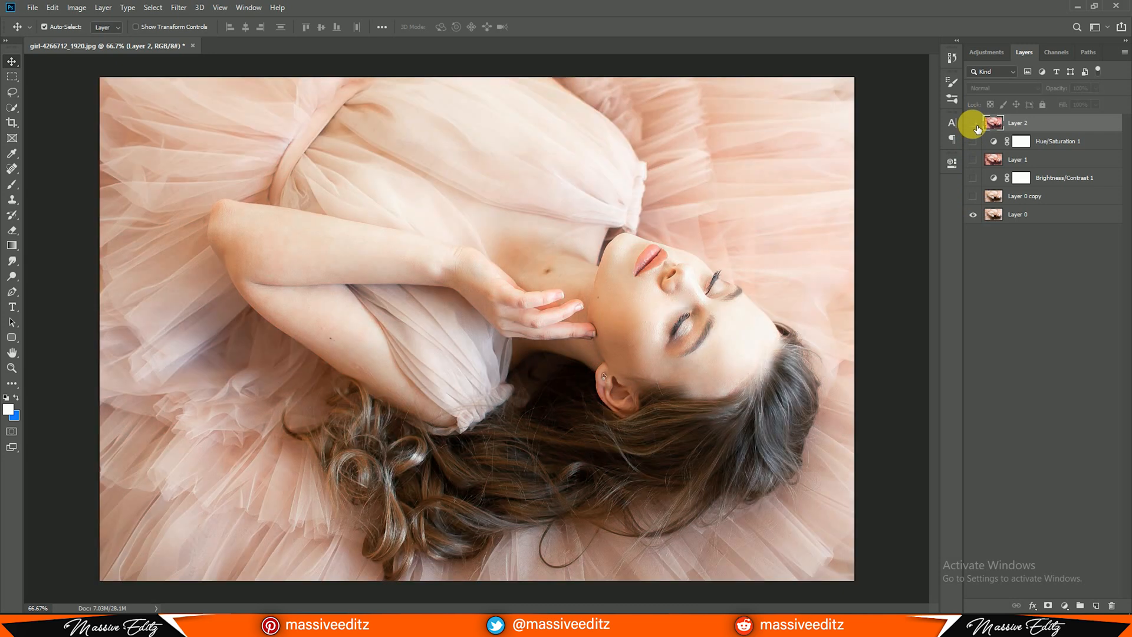